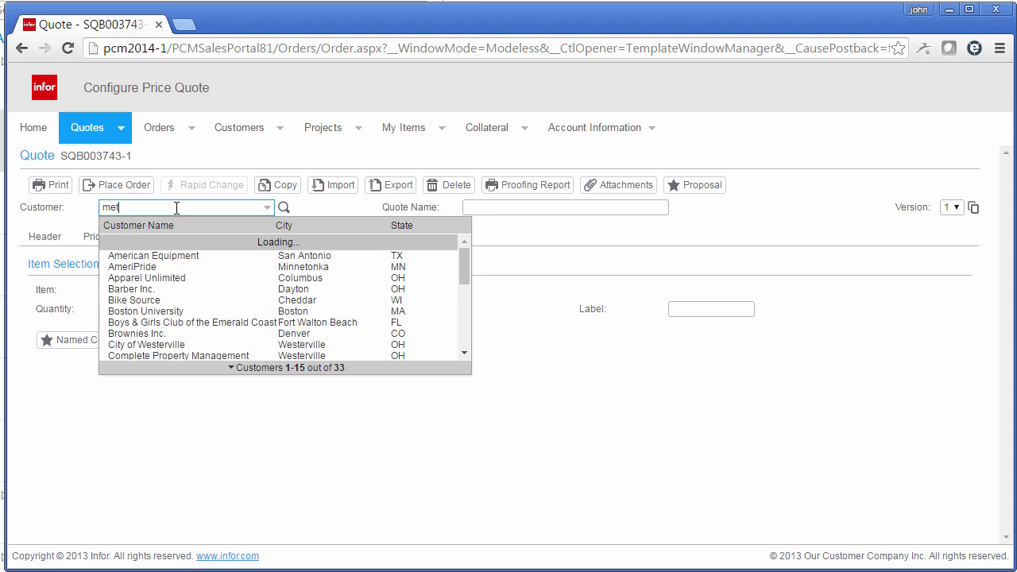
Step: Set the quote's customer to Metal Forms, Inc. and start configuring the Air Filtration Systems item
{"action": "key", "text": "Return"}
{"action": "left_click", "coordinate": [131, 290]}
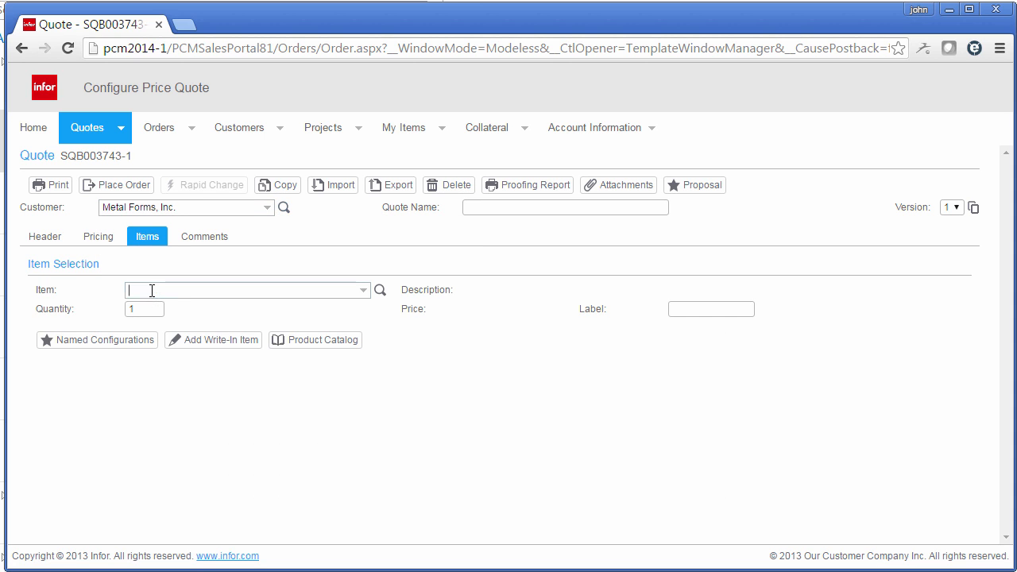
{"action": "type", "text": "air"}
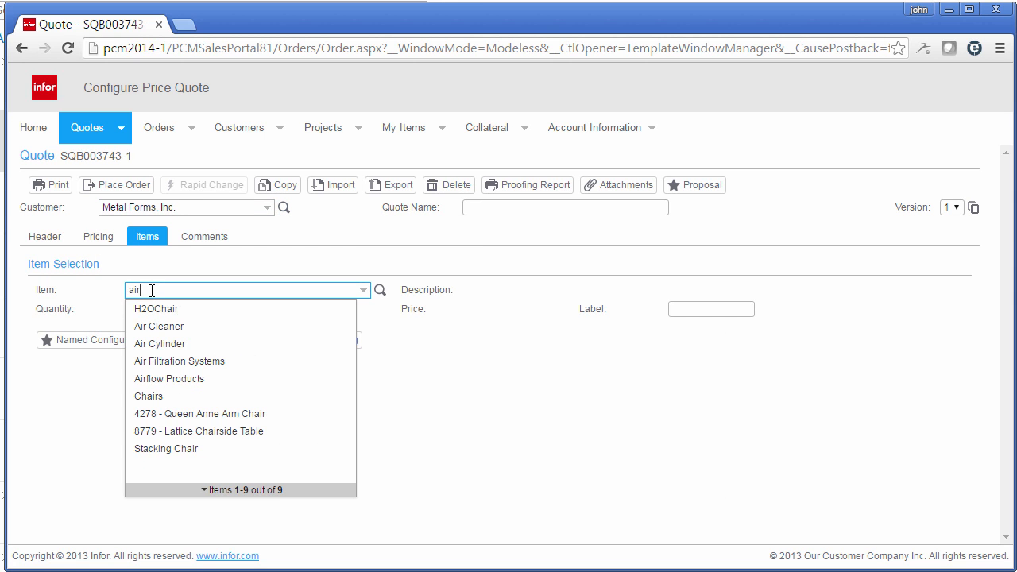
{"action": "left_click", "coordinate": [170, 362]}
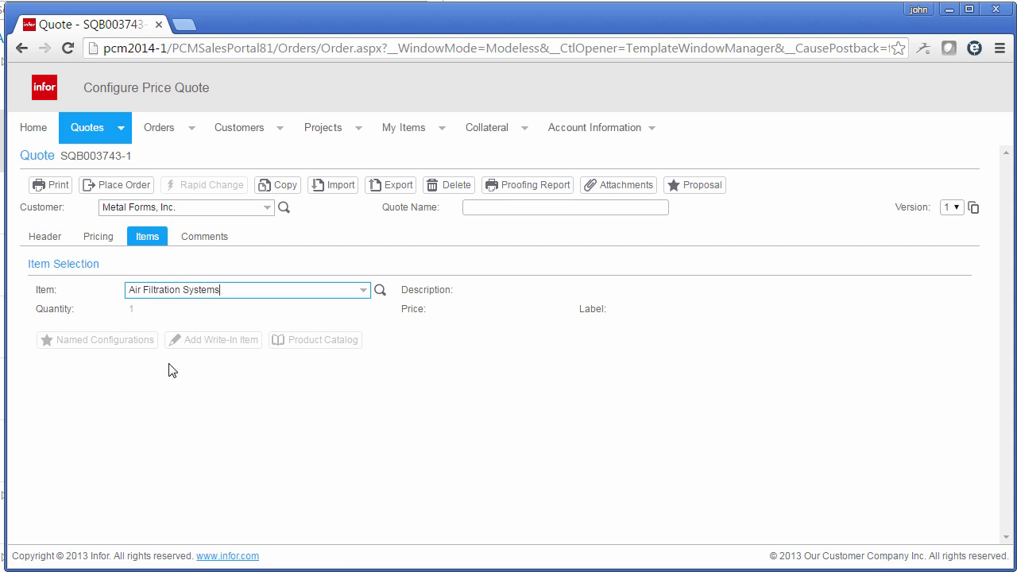
{"action": "left_click", "coordinate": [74, 345]}
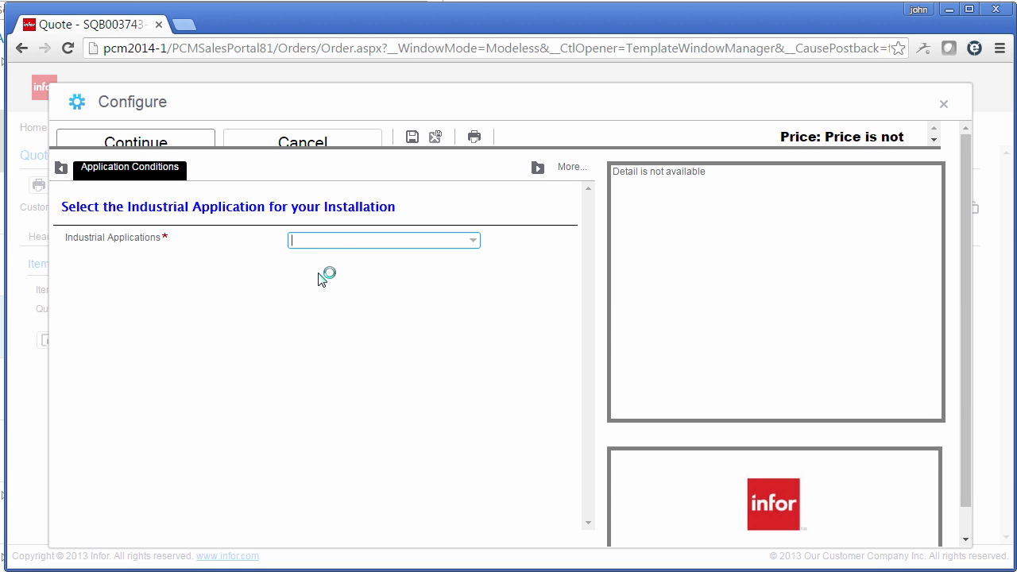
Step: Set the industrial application to Metalworking and its process to Abrasive Blasting
{"action": "left_click", "coordinate": [330, 241]}
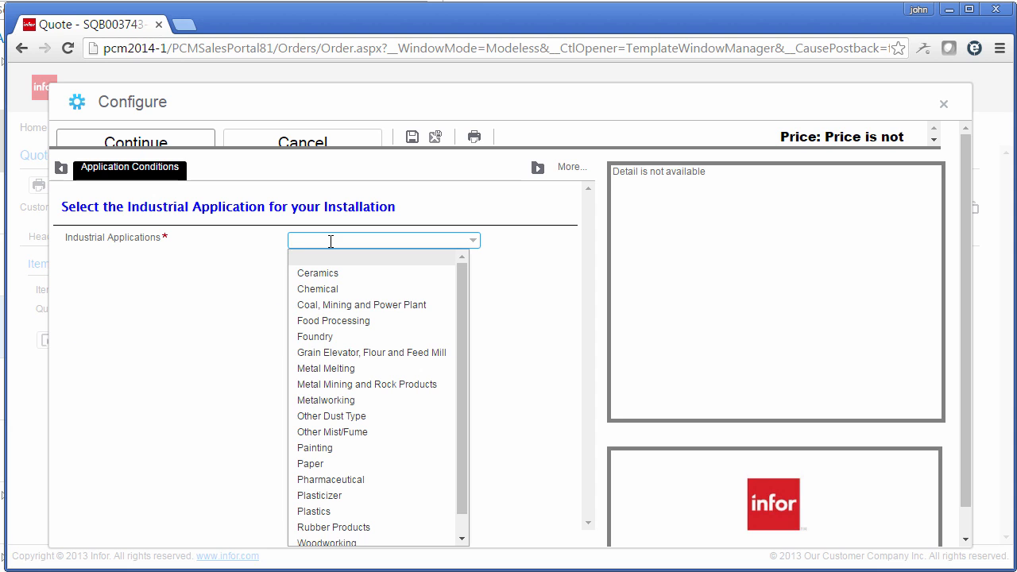
{"action": "left_click", "coordinate": [348, 400]}
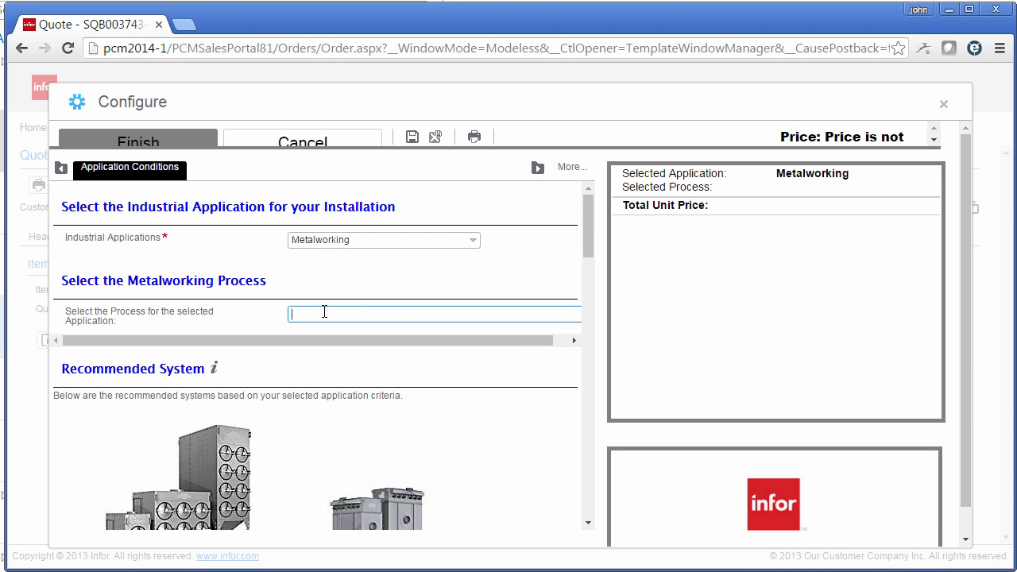
{"action": "left_click", "coordinate": [324, 311]}
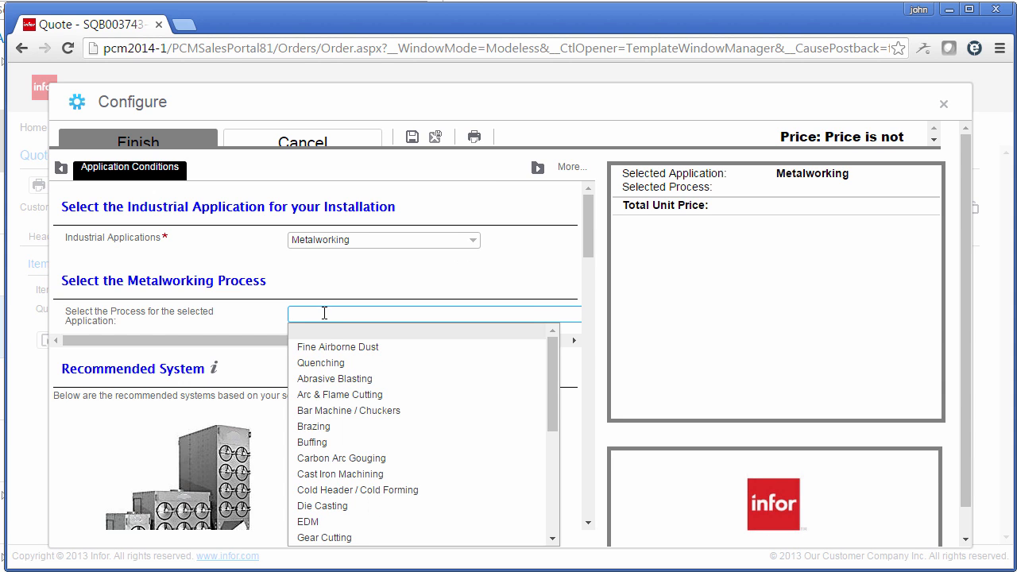
{"action": "left_click", "coordinate": [333, 379]}
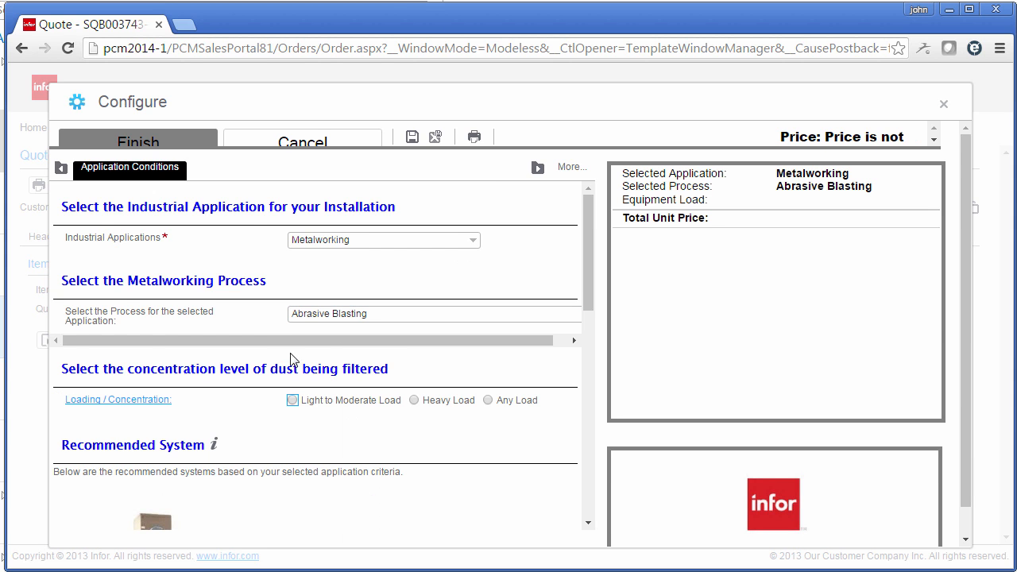
Step: Set the dust concentration to Heavy Load and choose the recommended Down Flow Dust Collector, Model SFC
{"action": "scroll", "coordinate": [233, 324], "scroll_direction": "down", "scroll_amount": 5}
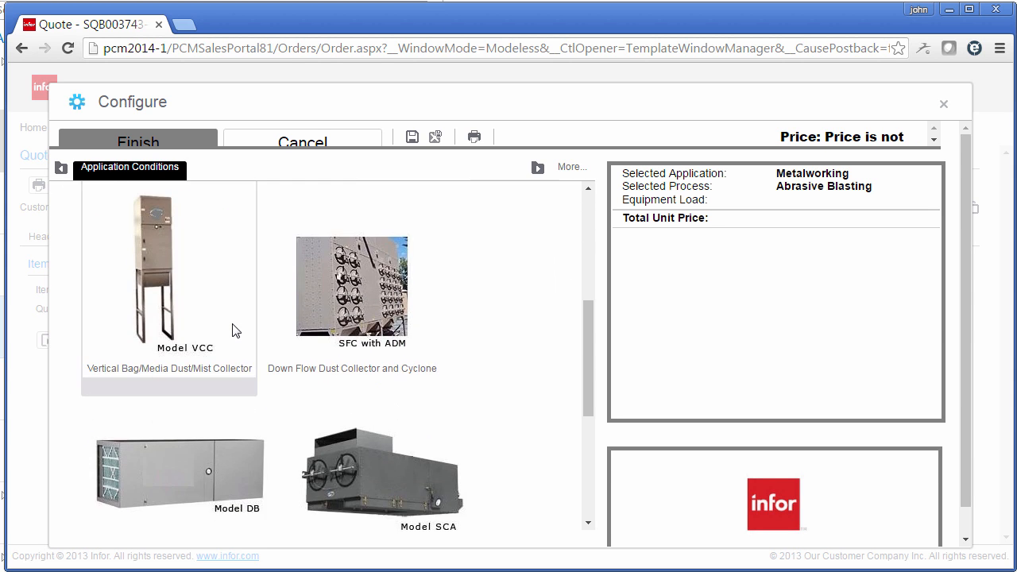
{"action": "scroll", "coordinate": [232, 328], "scroll_direction": "down", "scroll_amount": 5}
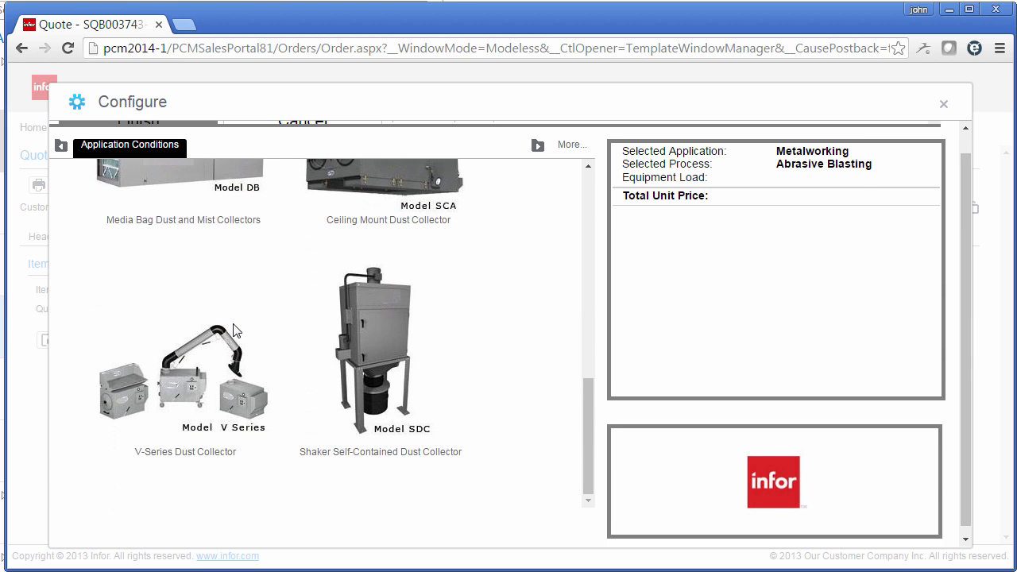
{"action": "scroll", "coordinate": [234, 326], "scroll_direction": "up", "scroll_amount": 8}
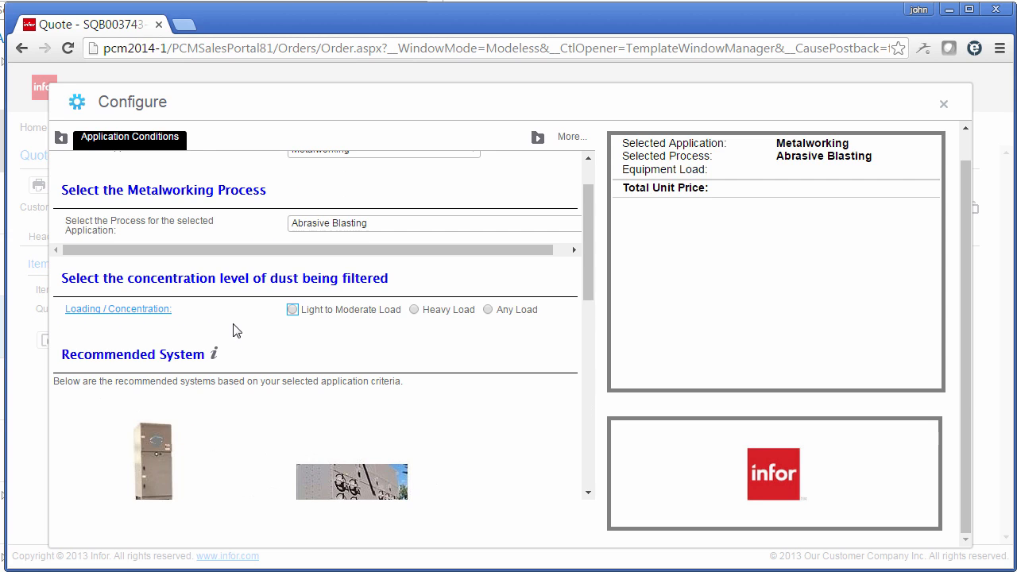
{"action": "left_click", "coordinate": [436, 314]}
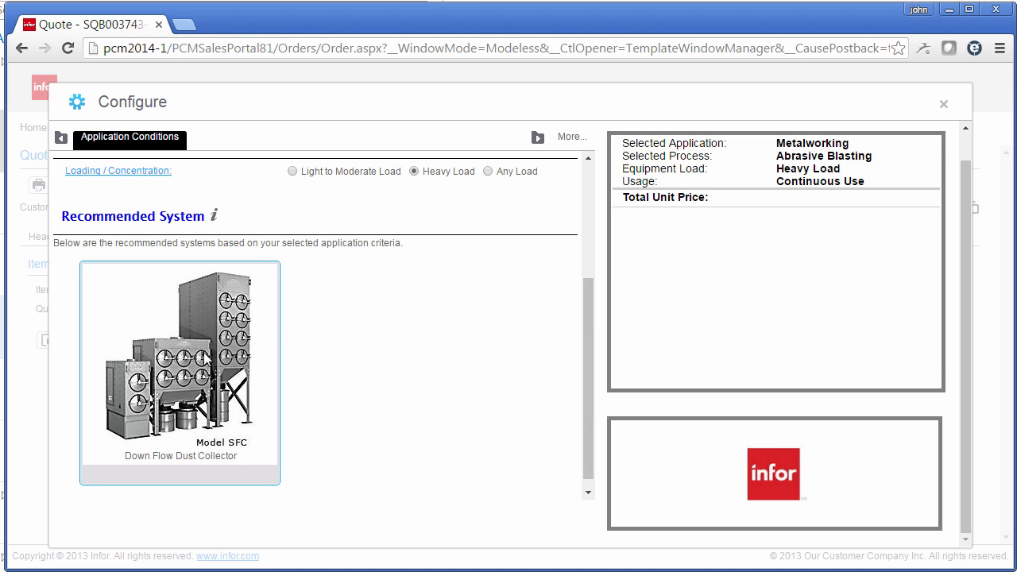
{"action": "left_click", "coordinate": [205, 359]}
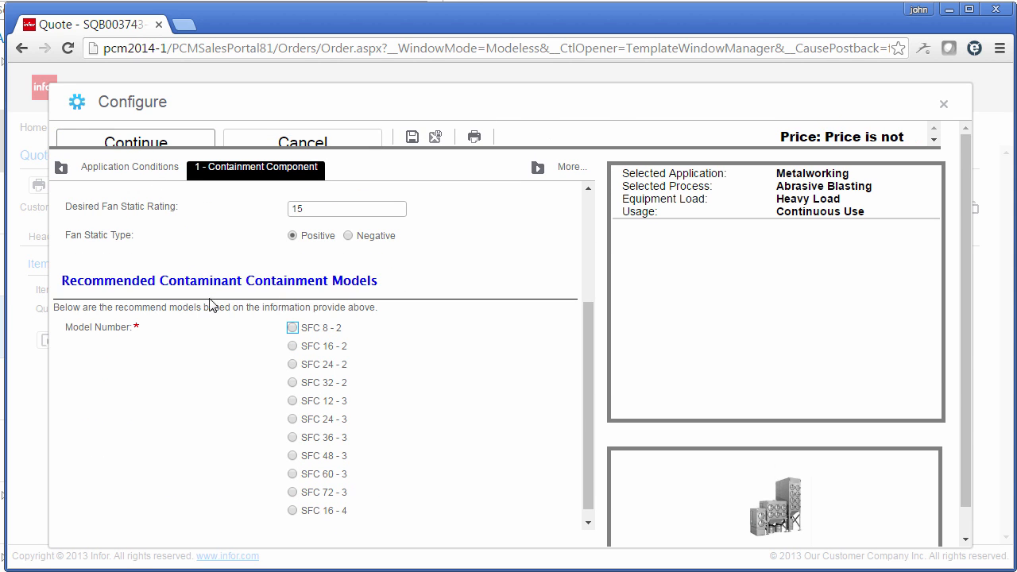
Step: Choose containment model SFC 8 - 2 and set the collector's filter to Supra-Fibrous Max - Fire Retardant
{"action": "left_click", "coordinate": [293, 328]}
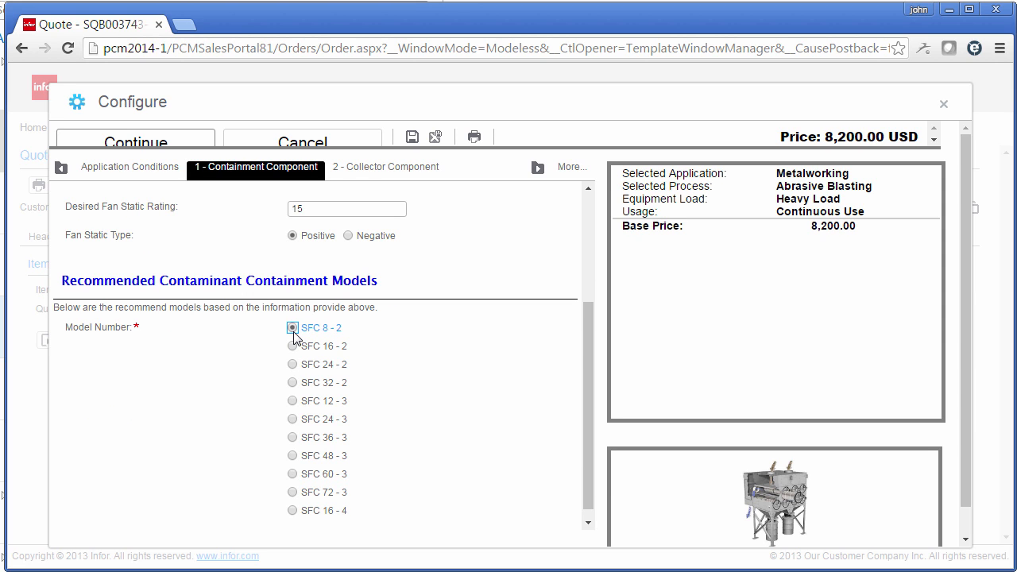
{"action": "left_click", "coordinate": [381, 176]}
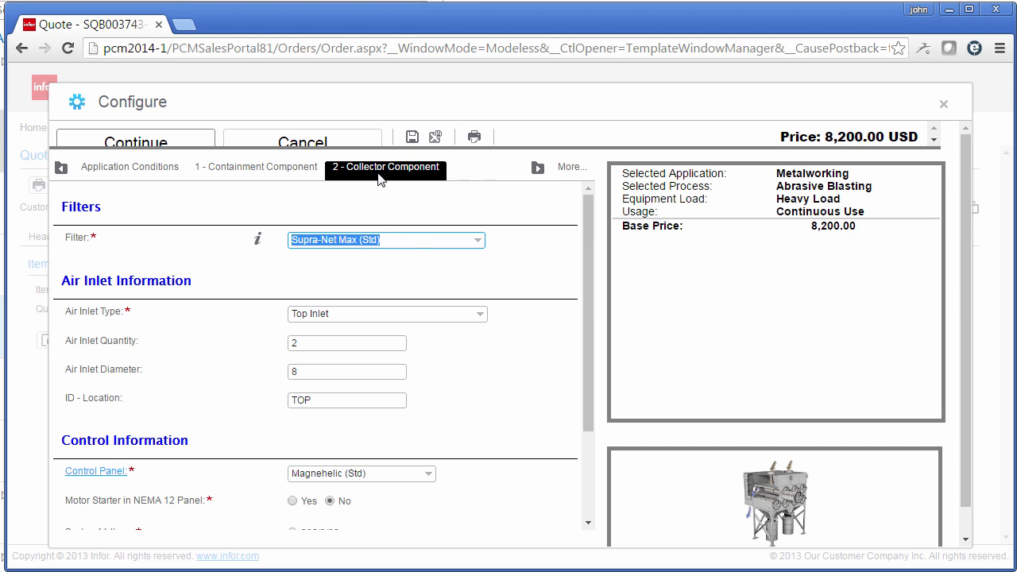
{"action": "left_click", "coordinate": [413, 238]}
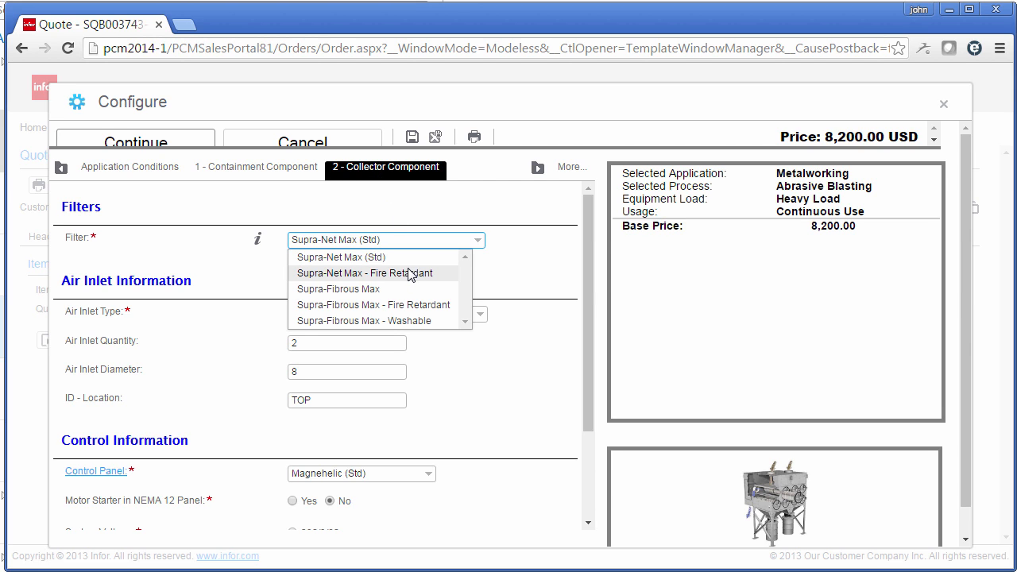
{"action": "left_click", "coordinate": [410, 305]}
{"action": "scroll", "coordinate": [401, 333], "scroll_direction": "down", "scroll_amount": 2}
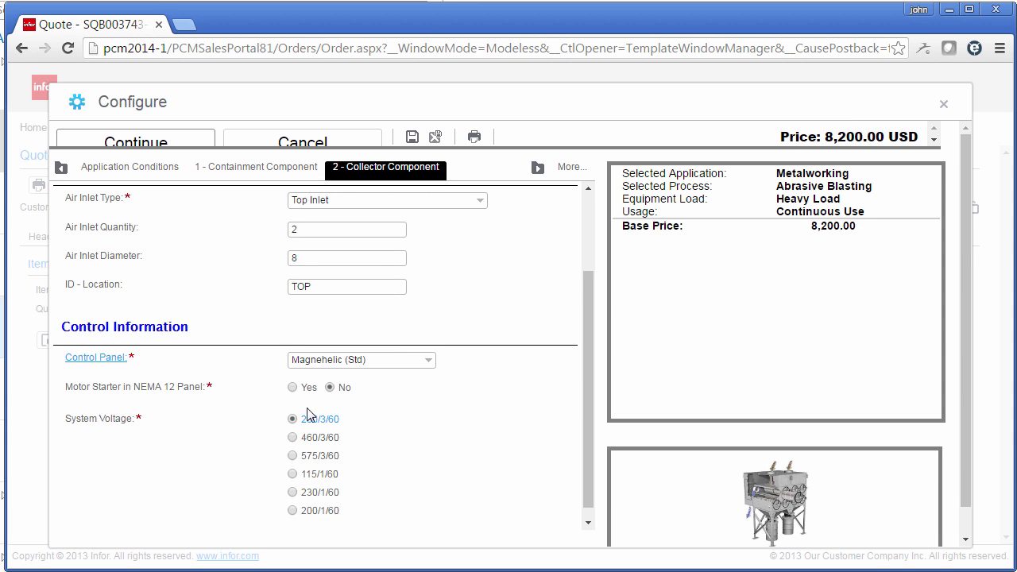
{"action": "left_click", "coordinate": [152, 143]}
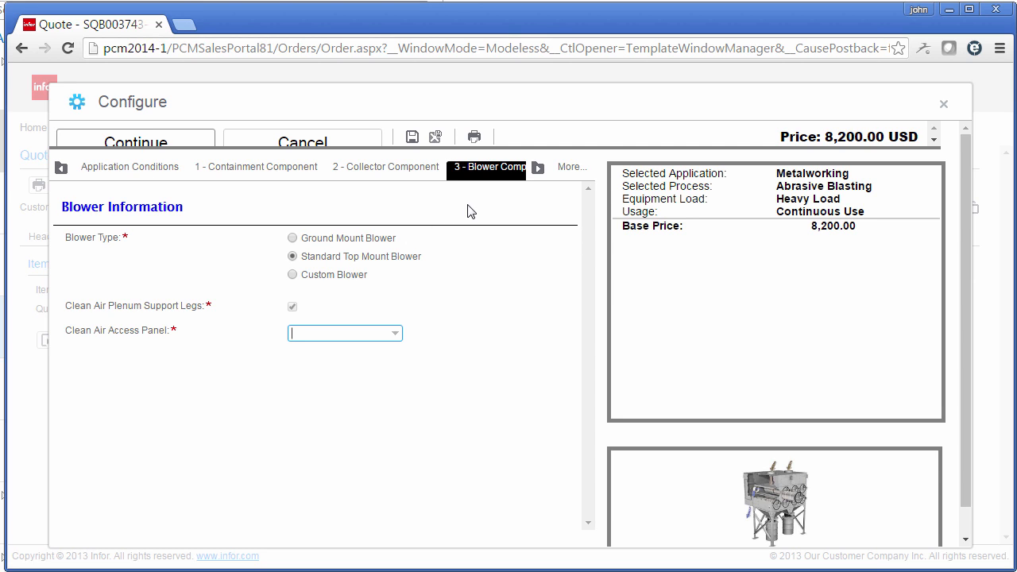
Step: Choose a clean air access panel for the blower component and continue to the system options
{"action": "left_click", "coordinate": [370, 330]}
{"action": "left_click", "coordinate": [352, 367]}
{"action": "left_click", "coordinate": [169, 136]}
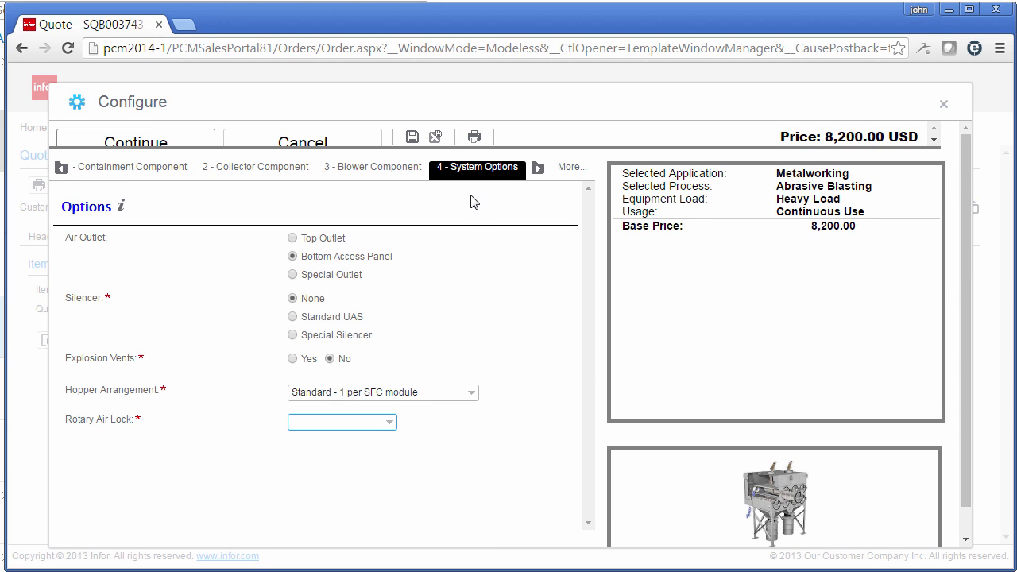
Step: Set the rotary air lock to 8" and finish the configuration to add the item to the quote
{"action": "left_click", "coordinate": [358, 421]}
{"action": "left_click", "coordinate": [347, 462]}
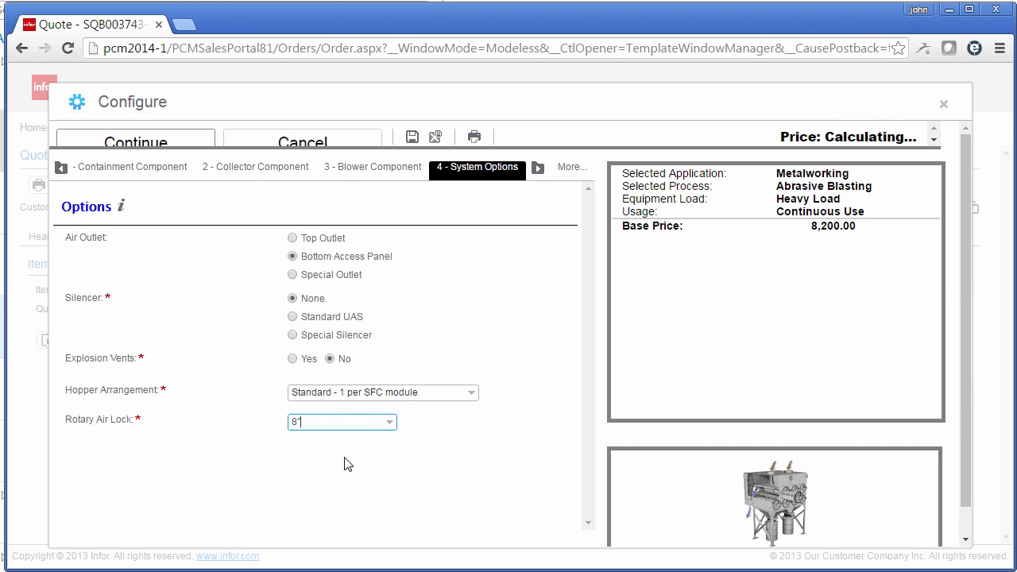
{"action": "left_click", "coordinate": [181, 144]}
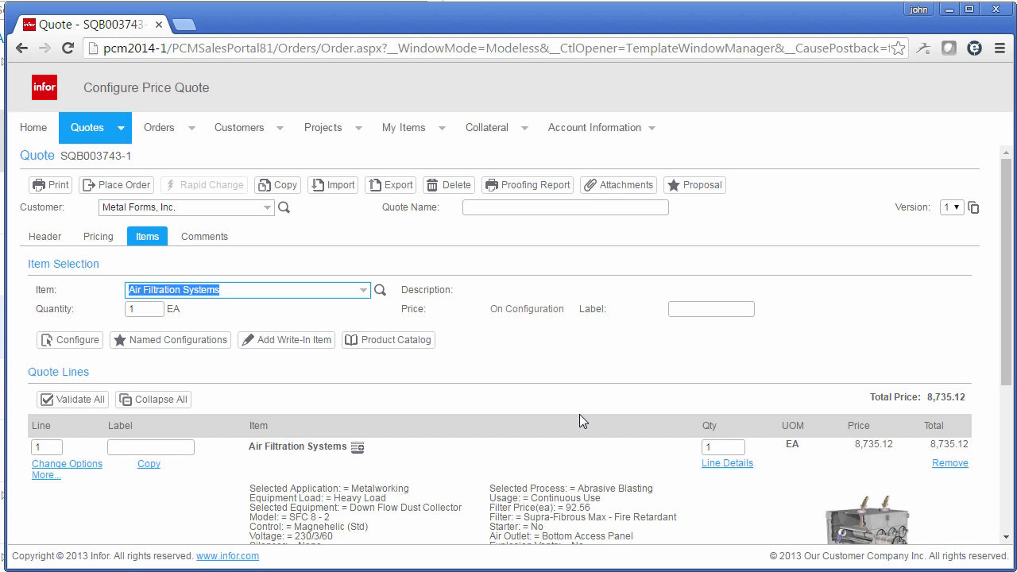
Step: Start a proposal for the configured quote and include the Introduction page in it
{"action": "scroll", "coordinate": [580, 414], "scroll_direction": "down", "scroll_amount": 2}
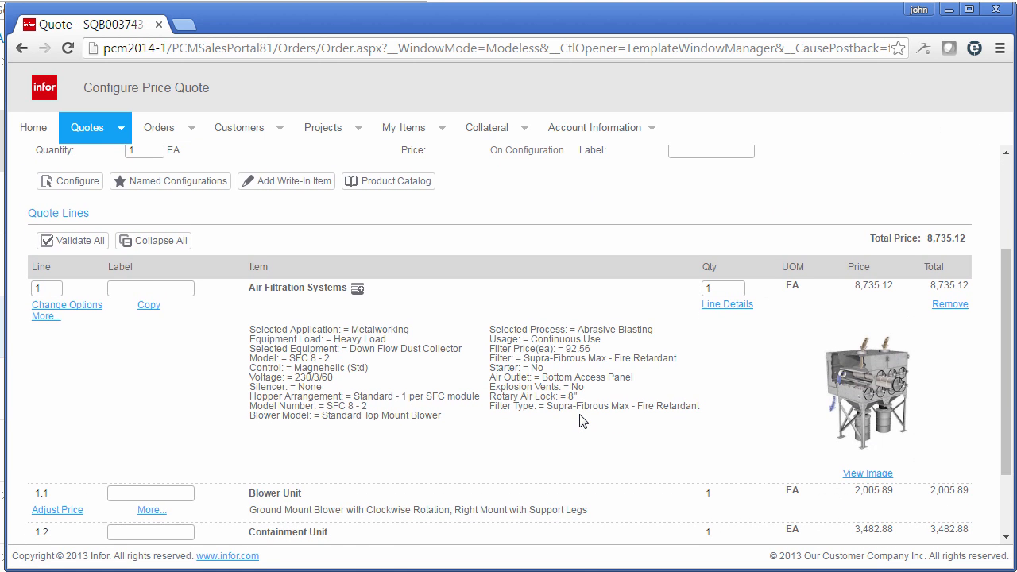
{"action": "scroll", "coordinate": [591, 409], "scroll_direction": "down", "scroll_amount": 2}
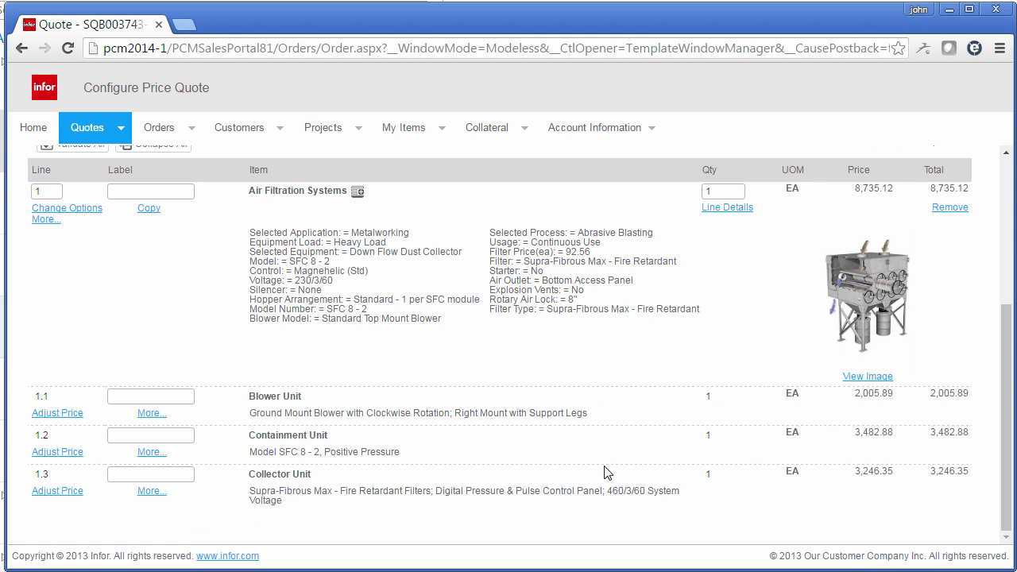
{"action": "scroll", "coordinate": [604, 473], "scroll_direction": "up", "scroll_amount": 5}
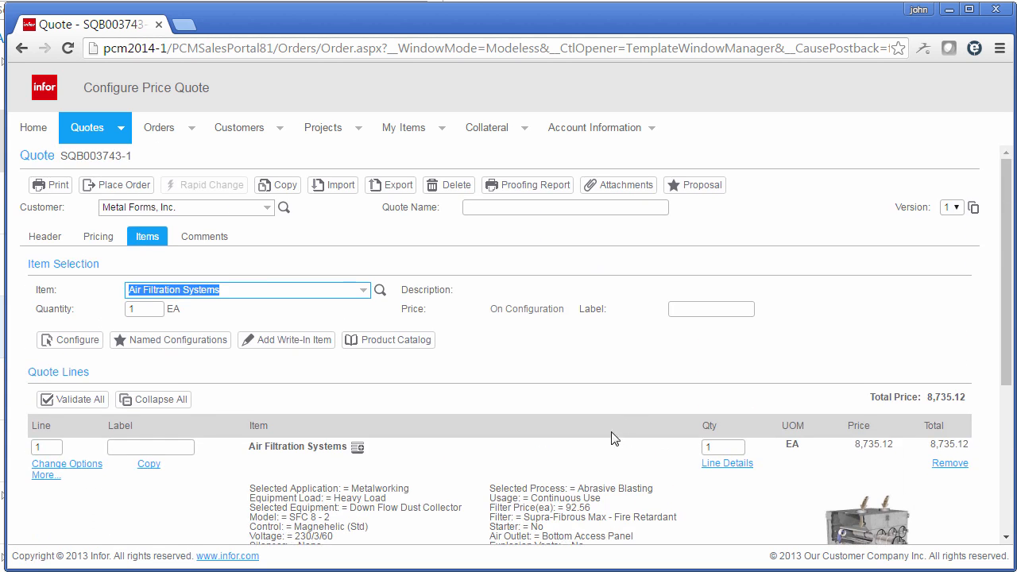
{"action": "left_click", "coordinate": [685, 191]}
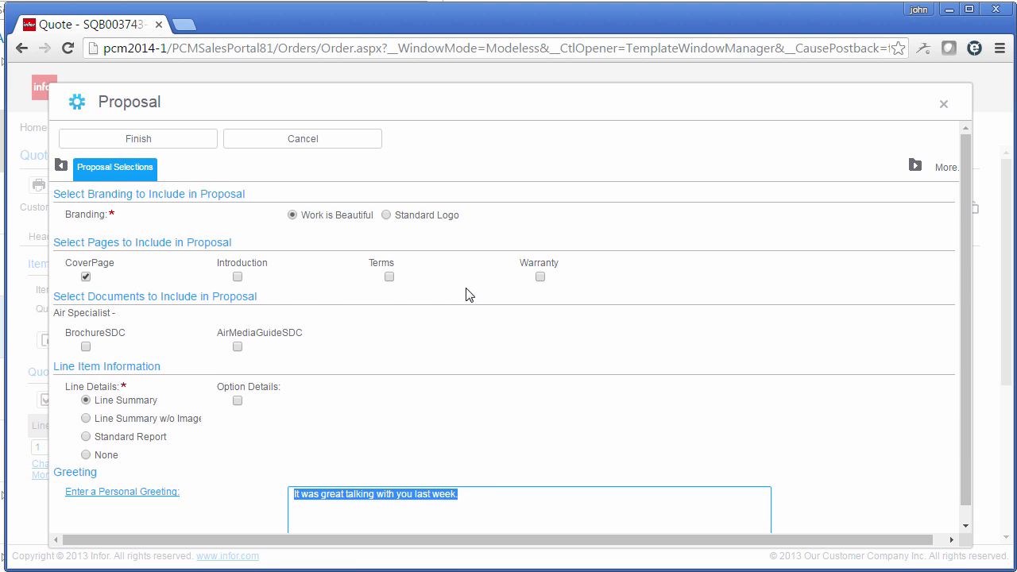
{"action": "left_click", "coordinate": [238, 277]}
{"action": "left_click", "coordinate": [237, 277]}
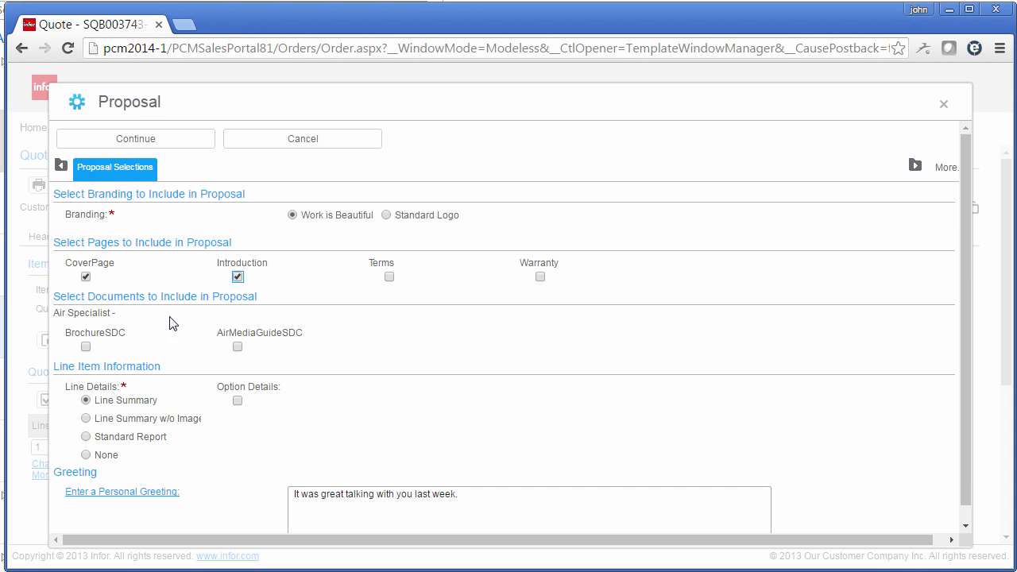
Step: Include the BrochureSDC and AirMediaGuideSDC documents and set the proposal's line details to Standard Report
{"action": "left_click", "coordinate": [86, 348]}
{"action": "left_click", "coordinate": [237, 348]}
{"action": "left_click", "coordinate": [147, 443]}
{"action": "left_click", "coordinate": [120, 143]}
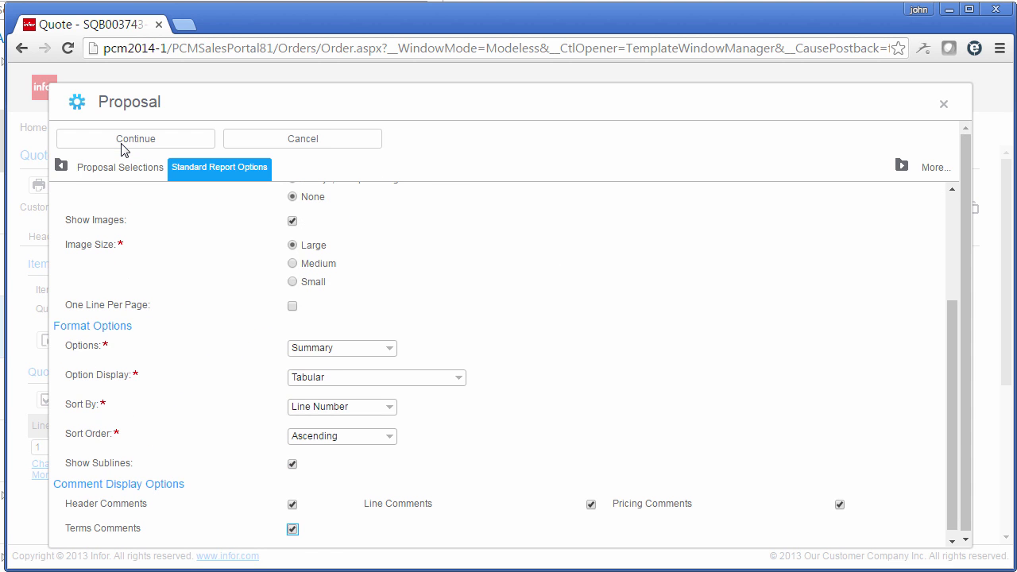
Step: Set the report's pricing to Budgetary and its option display to Paragraph, Captions and Values
{"action": "scroll", "coordinate": [231, 308], "scroll_direction": "up", "scroll_amount": 3}
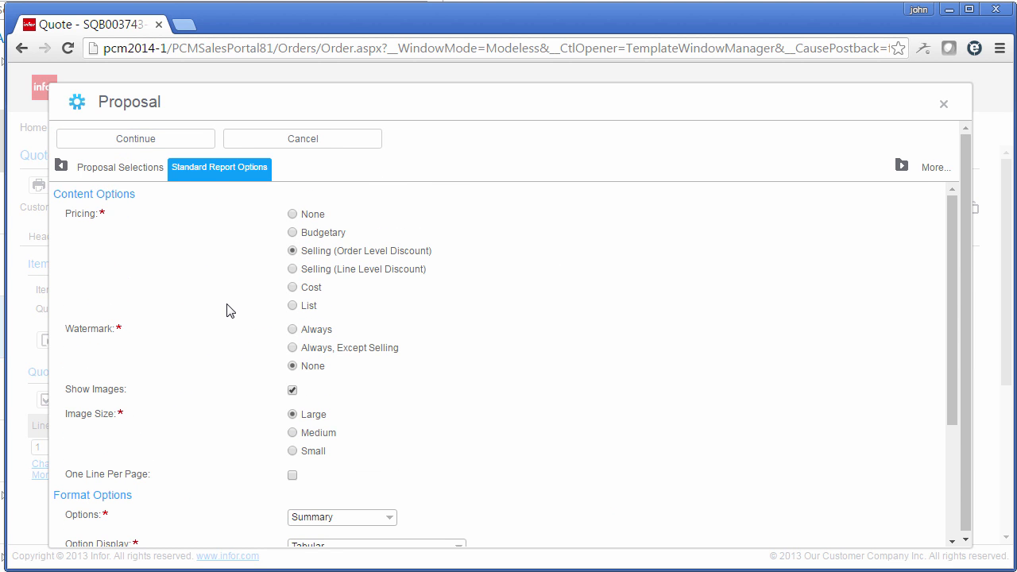
{"action": "left_click", "coordinate": [317, 234]}
{"action": "key", "text": "Tab"}
{"action": "scroll", "coordinate": [205, 347], "scroll_direction": "down", "scroll_amount": 1}
{"action": "scroll", "coordinate": [205, 348], "scroll_direction": "down", "scroll_amount": 1}
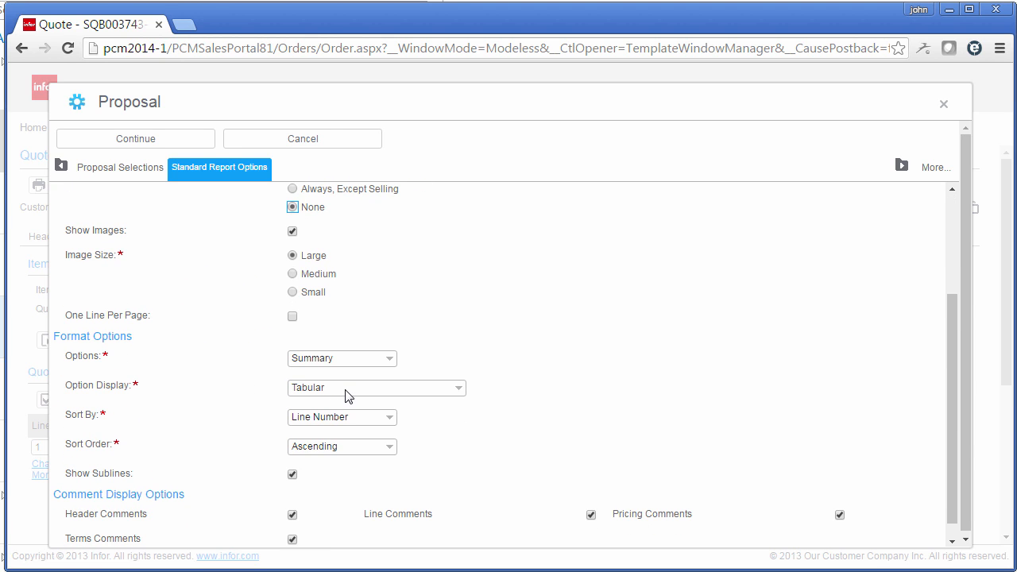
{"action": "left_click", "coordinate": [345, 395]}
{"action": "left_click", "coordinate": [343, 402]}
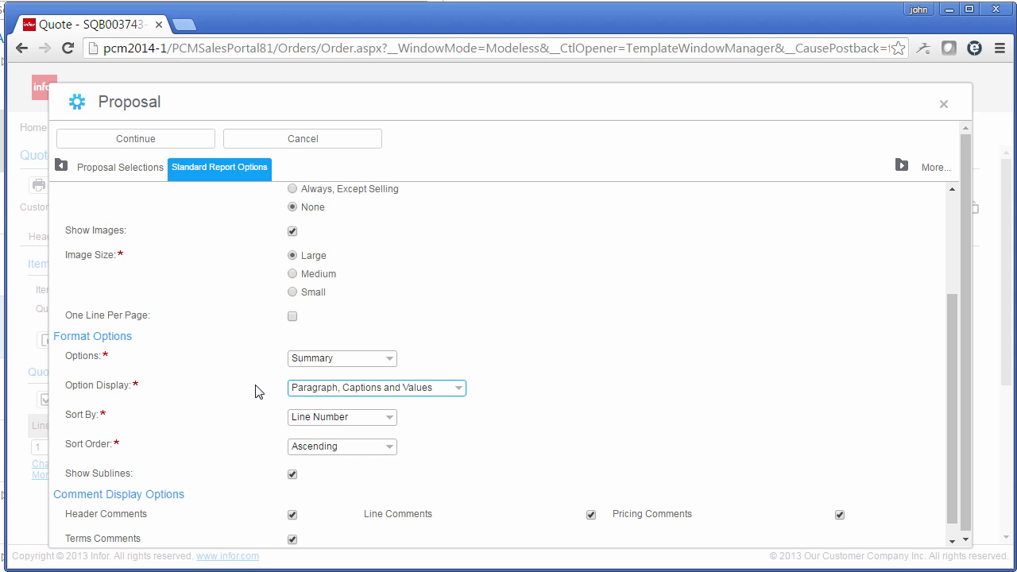
Step: Exclude the header, terms, line and pricing comments from the report and generate the proposal document
{"action": "scroll", "coordinate": [255, 398], "scroll_direction": "down", "scroll_amount": 1}
{"action": "left_click", "coordinate": [292, 496]}
{"action": "left_click", "coordinate": [292, 520]}
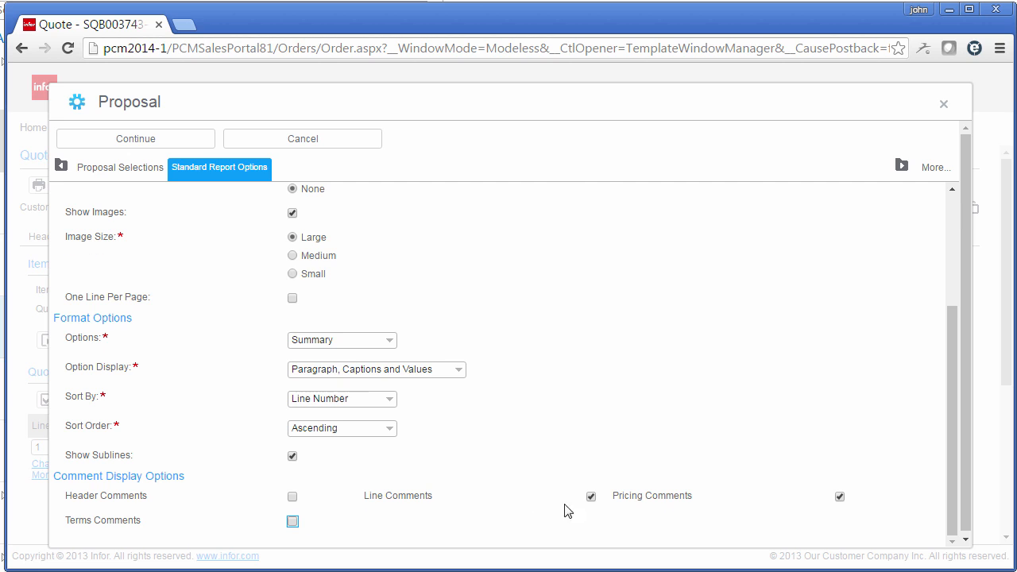
{"action": "left_click", "coordinate": [590, 499]}
{"action": "left_click", "coordinate": [840, 497]}
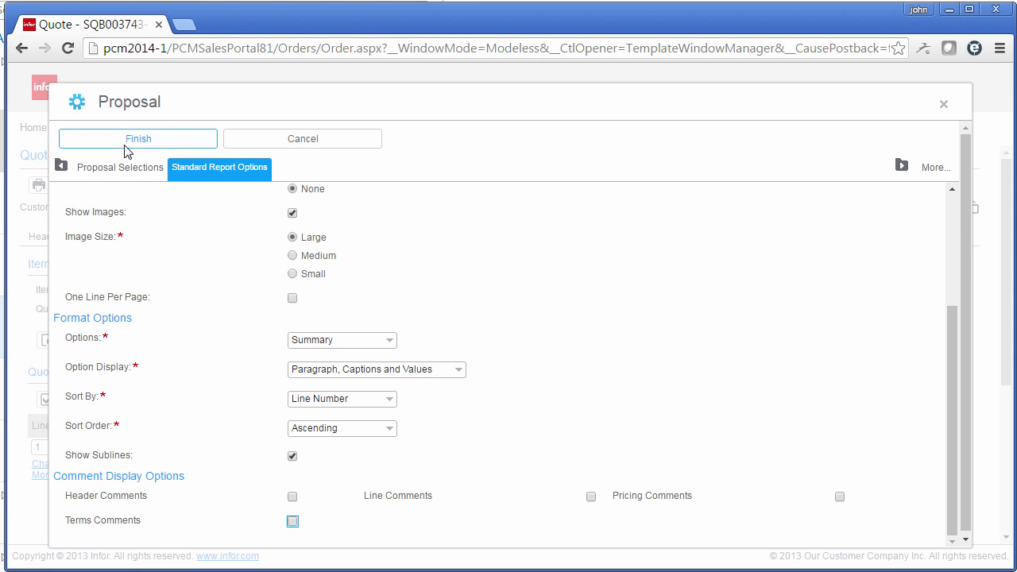
{"action": "left_click", "coordinate": [125, 145]}
{"action": "left_click", "coordinate": [104, 151]}
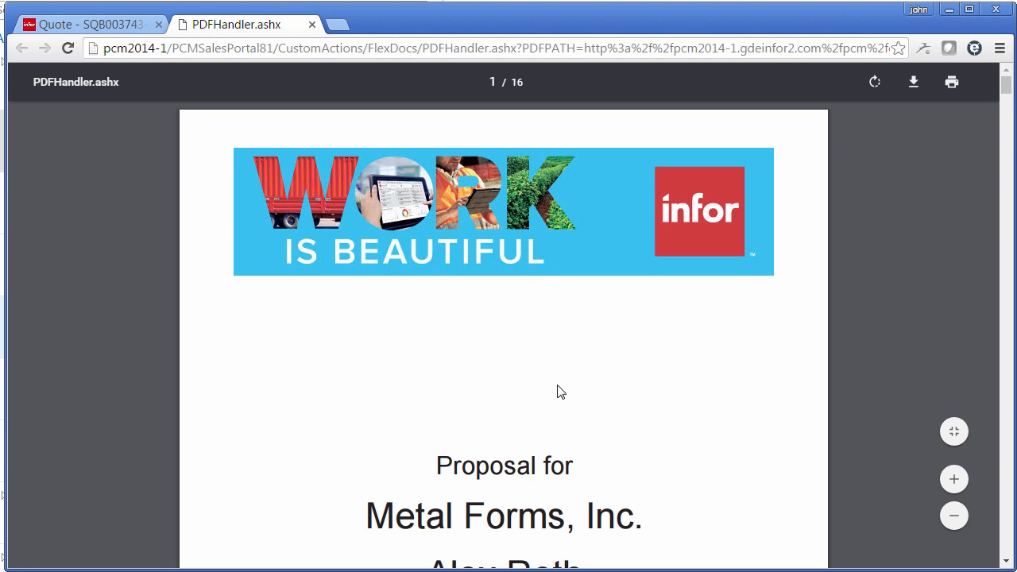
Step: Review the generated proposal from its cover page and introduction letter through the quotation lines to the SDC Series brochure
{"action": "scroll", "coordinate": [552, 388], "scroll_direction": "down", "scroll_amount": 4}
{"action": "scroll", "coordinate": [560, 395], "scroll_direction": "down", "scroll_amount": 15}
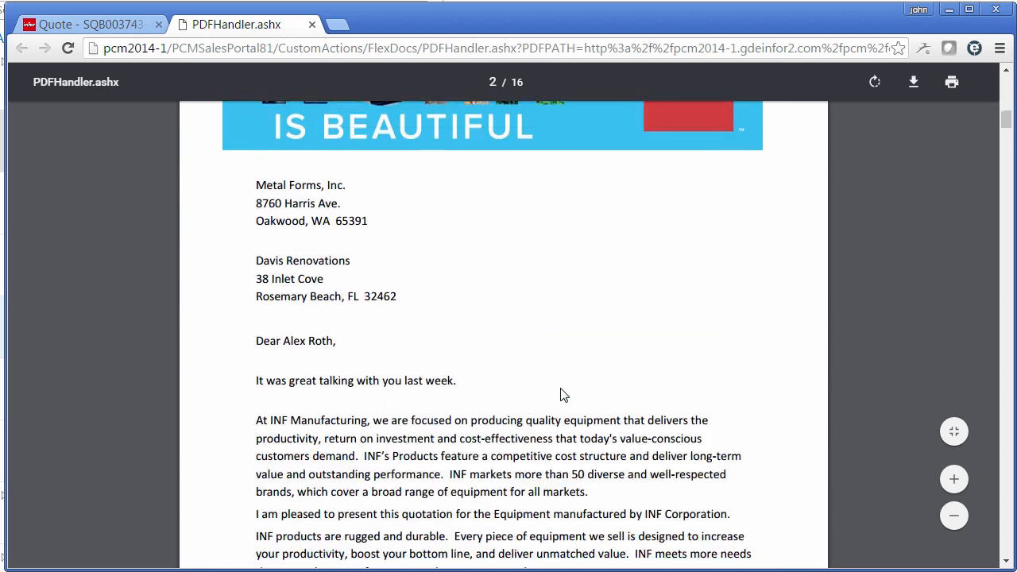
{"action": "scroll", "coordinate": [560, 395], "scroll_direction": "down", "scroll_amount": 6}
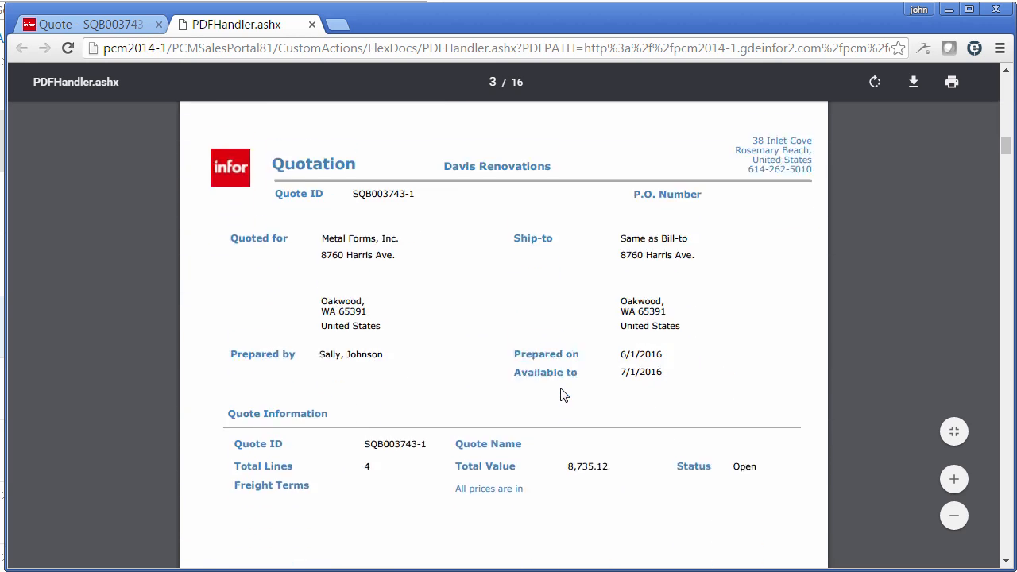
{"action": "scroll", "coordinate": [560, 395], "scroll_direction": "down", "scroll_amount": 10}
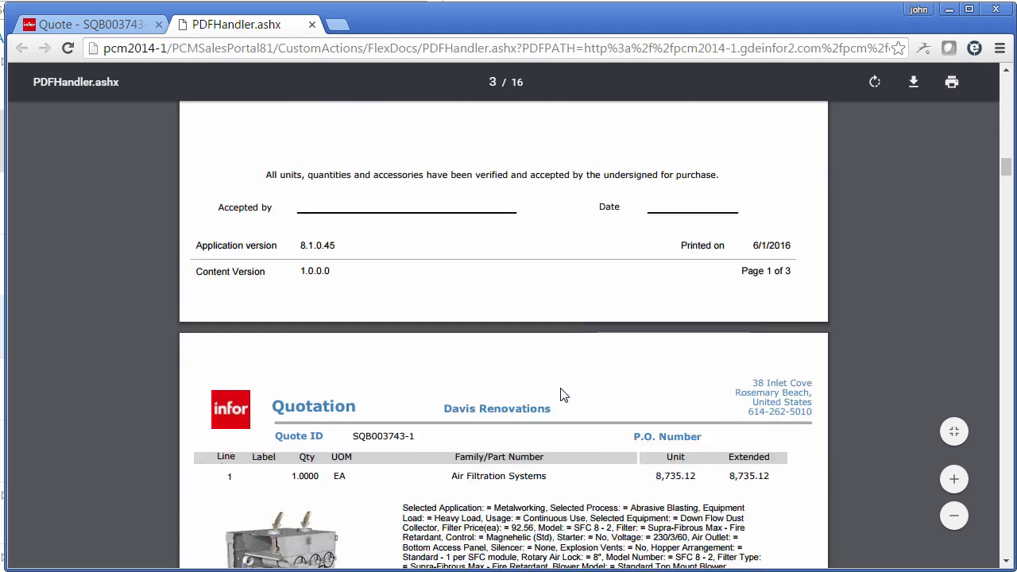
{"action": "scroll", "coordinate": [560, 395], "scroll_direction": "down", "scroll_amount": 4}
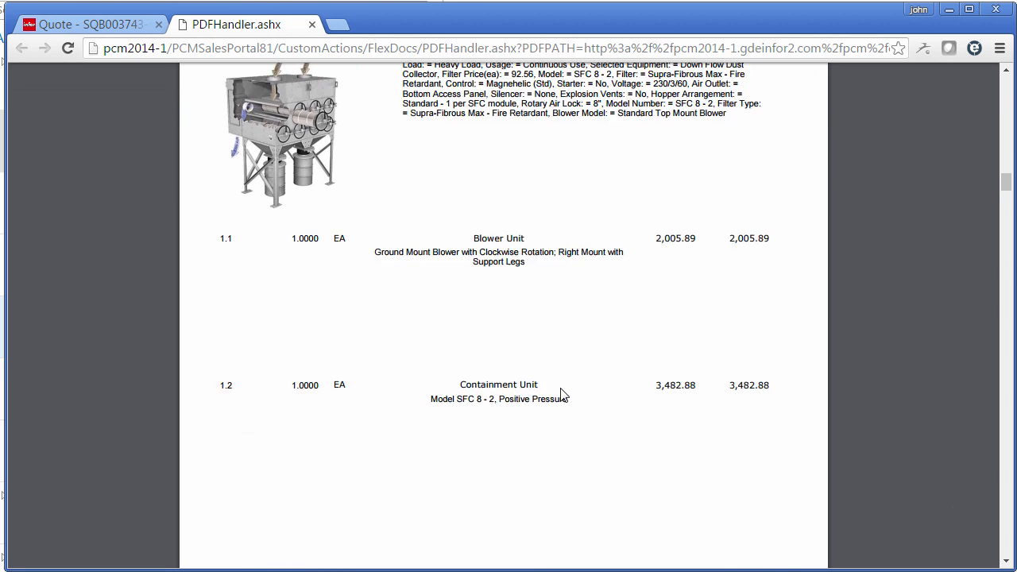
{"action": "scroll", "coordinate": [560, 395], "scroll_direction": "down", "scroll_amount": 11}
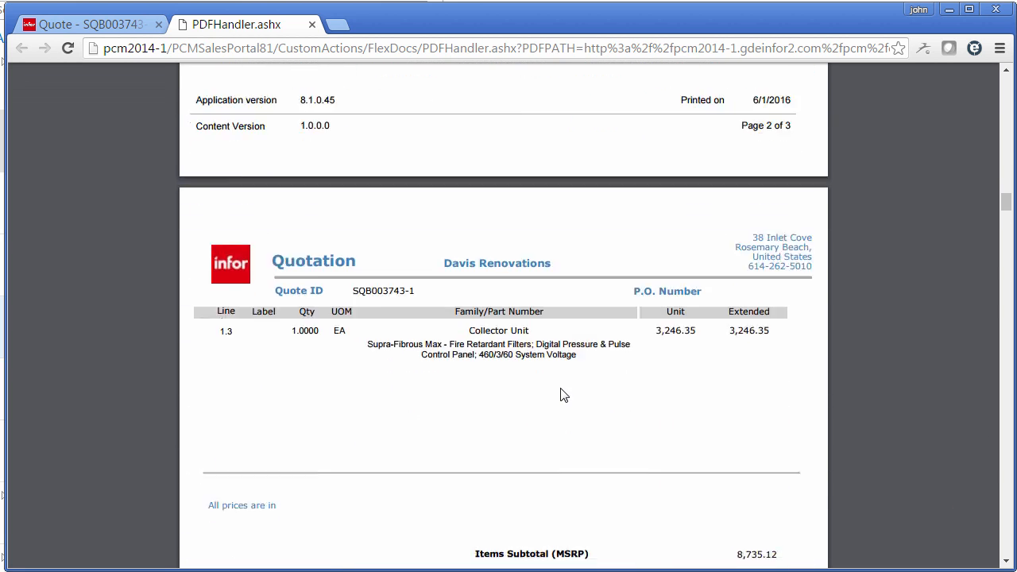
{"action": "scroll", "coordinate": [697, 387], "scroll_direction": "down", "scroll_amount": 12}
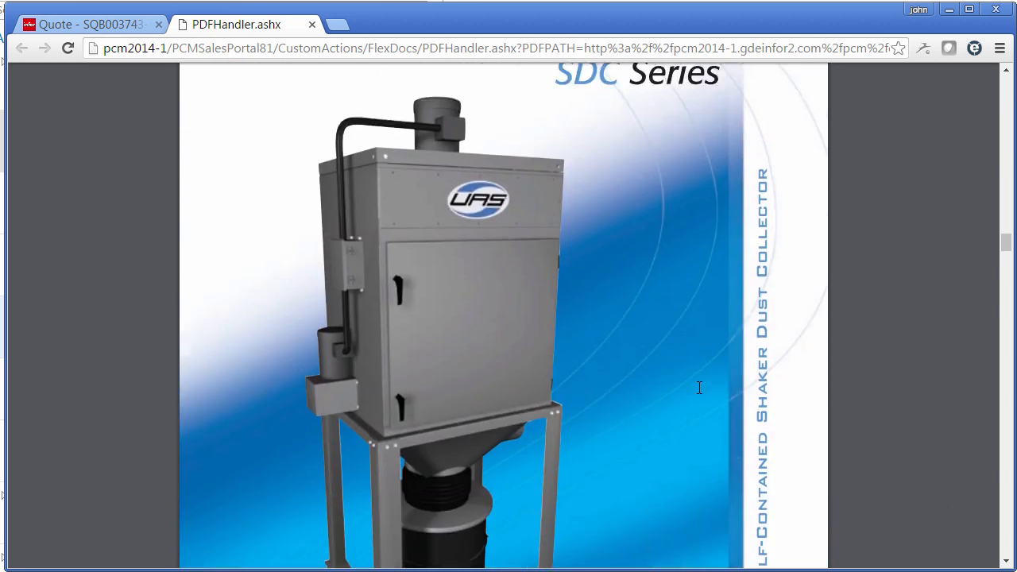
{"action": "scroll", "coordinate": [699, 387], "scroll_direction": "down", "scroll_amount": 8}
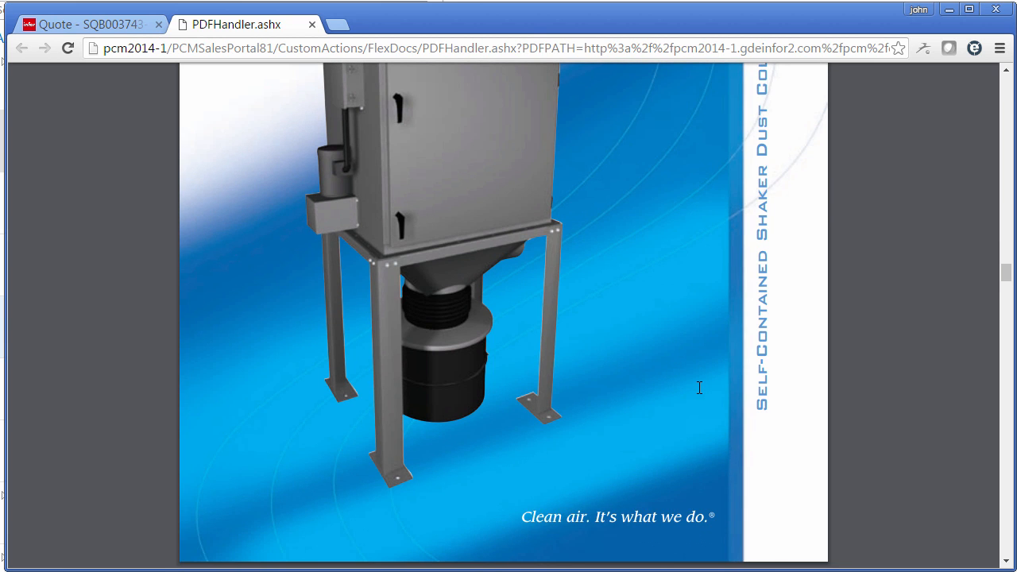
{"action": "scroll", "coordinate": [697, 394], "scroll_direction": "down", "scroll_amount": 10}
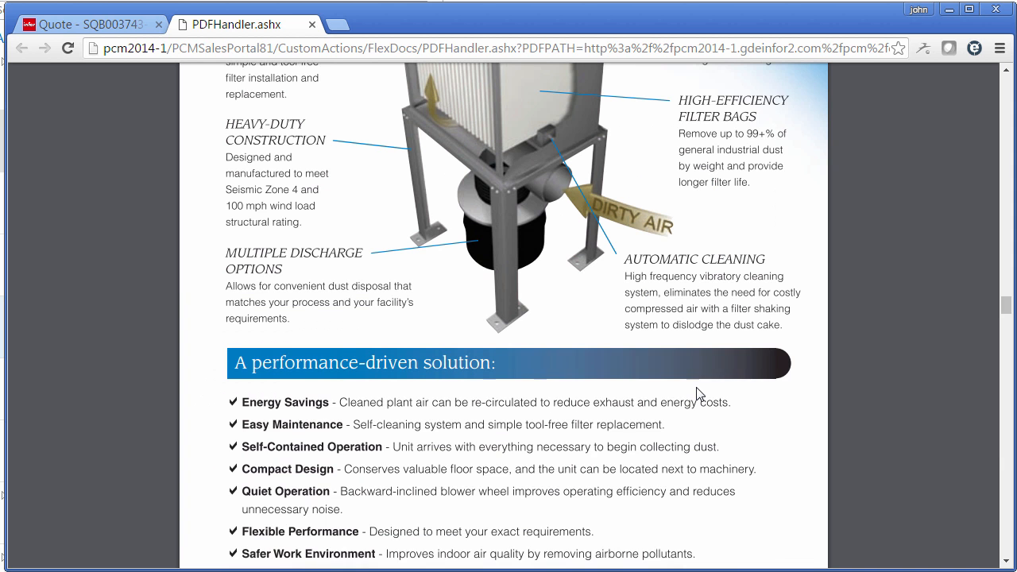
{"action": "scroll", "coordinate": [696, 389], "scroll_direction": "down", "scroll_amount": 15}
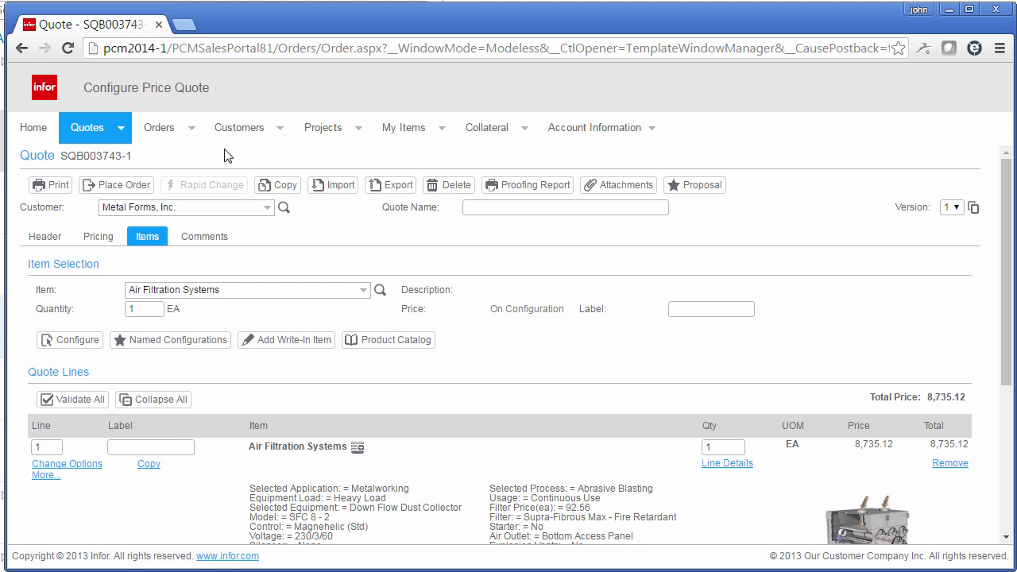
Step: Place an order from the air filtration quote with the prefilled address, shipping and payment information
{"action": "left_click", "coordinate": [133, 185]}
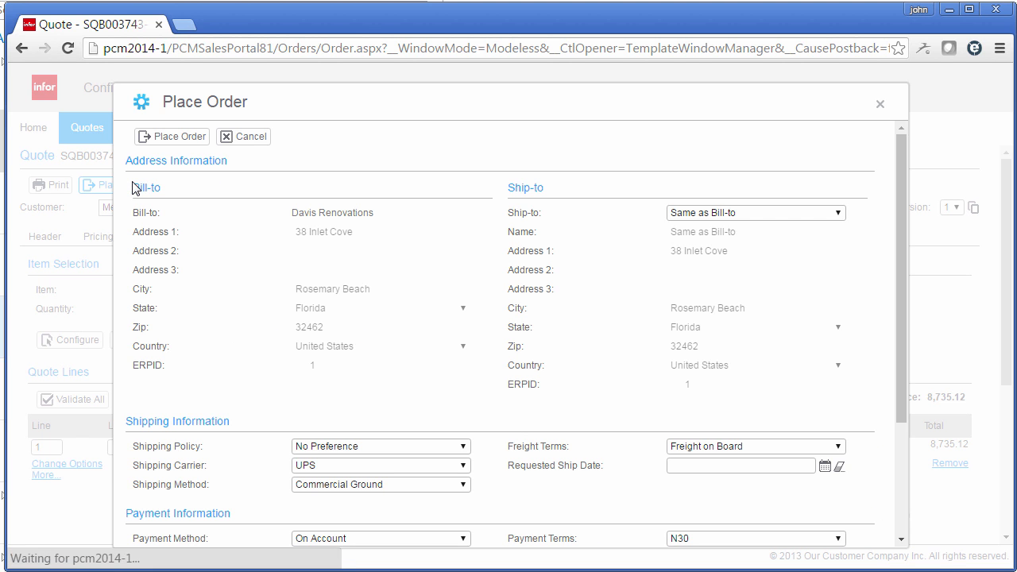
{"action": "left_click", "coordinate": [173, 137]}
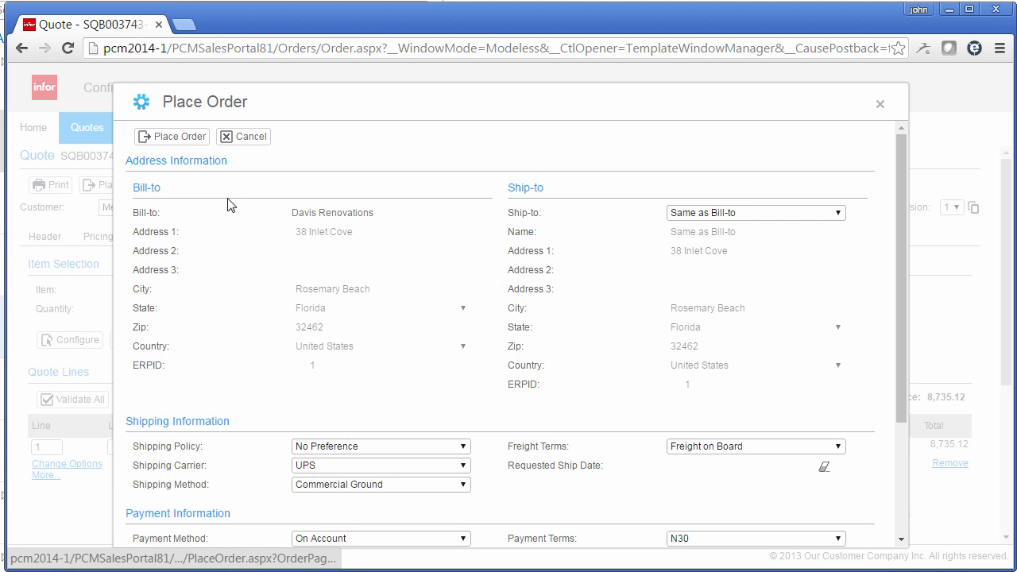